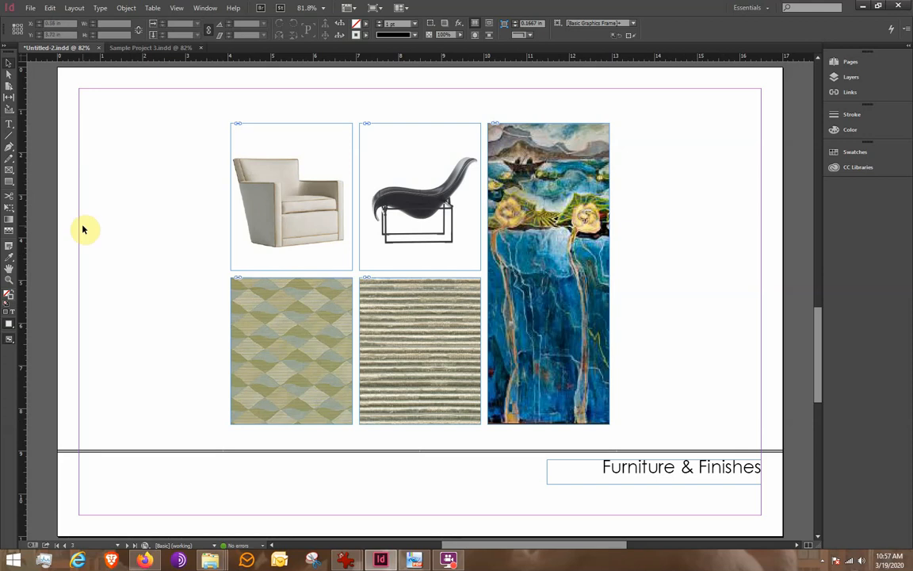
Step: Preview the layout in presentation mode and return to the normal view
key("shift+w")
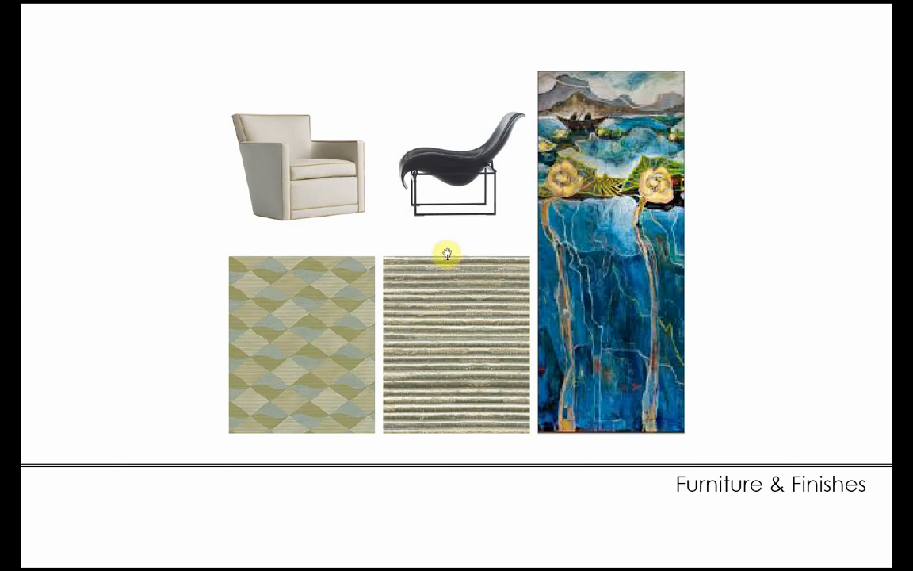
key("Escape")
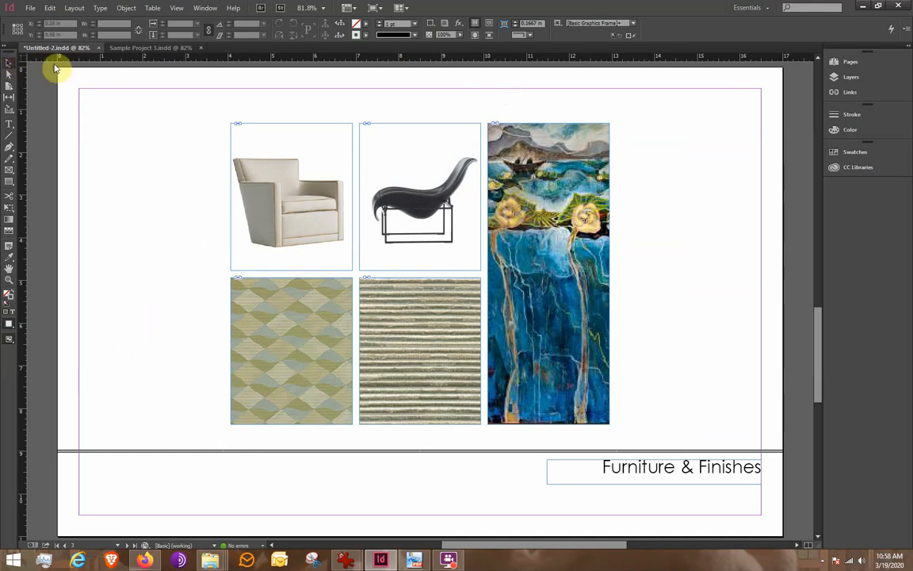
Step: Apply a cyan fill to the armchair's image frame and undo it
left_click(318, 140)
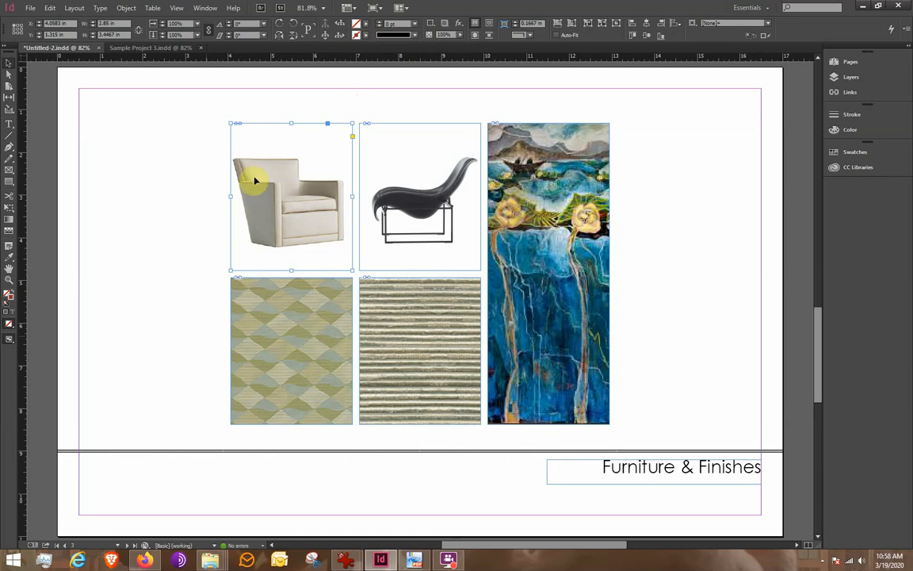
left_click(367, 29)
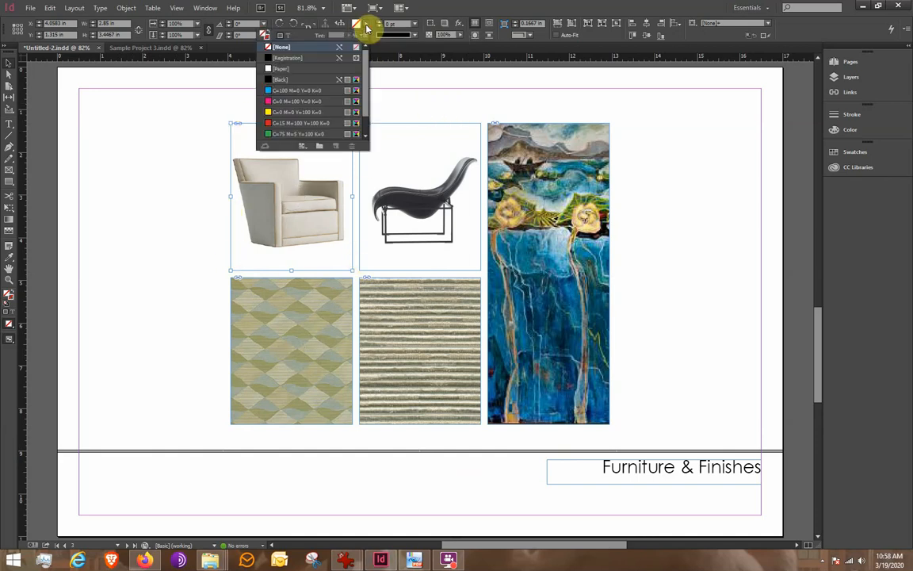
left_click(275, 91)
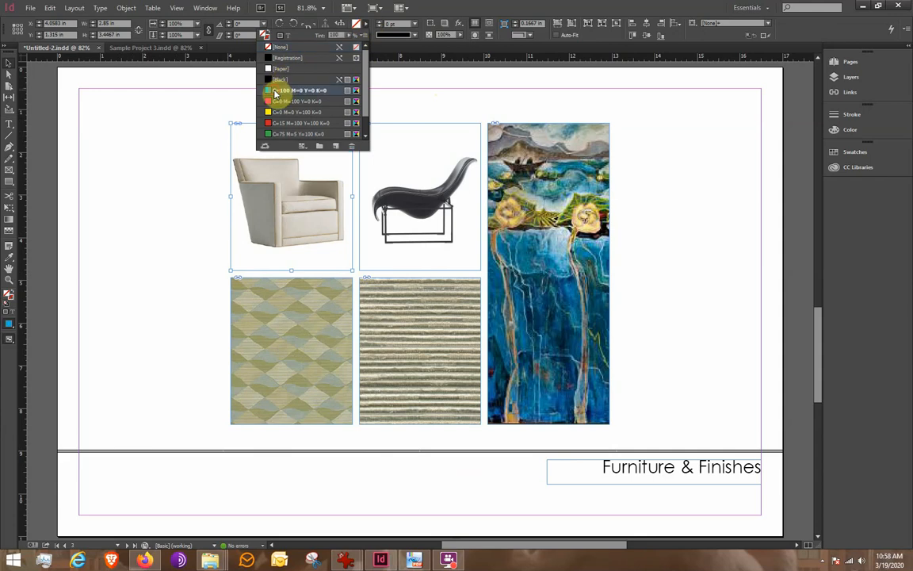
left_click(193, 144)
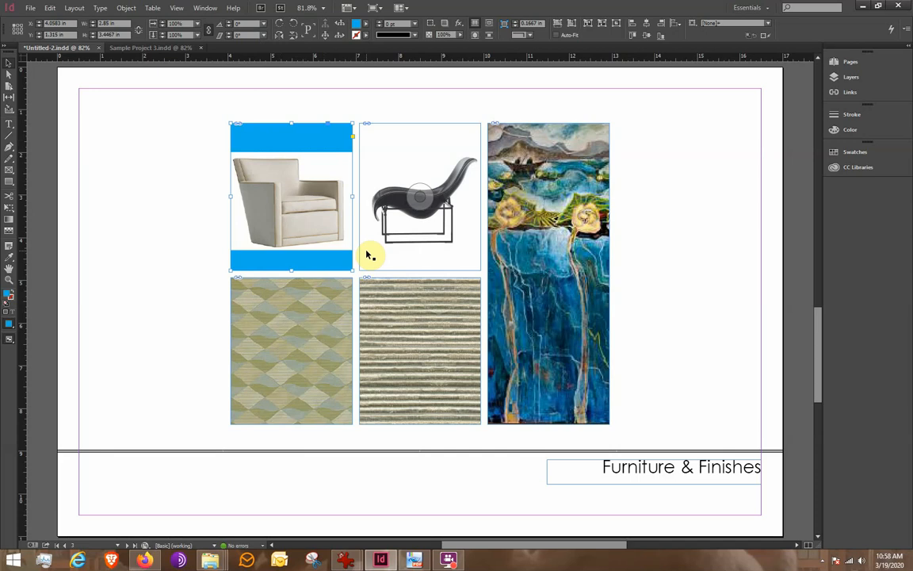
key("ctrl+z")
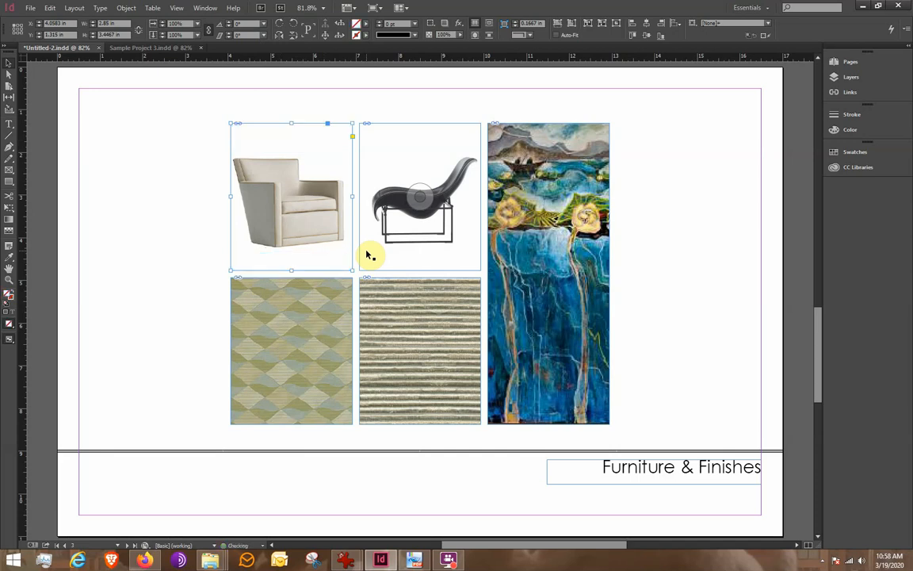
Step: Give the armchair's image frame a black stroke
left_click(367, 37)
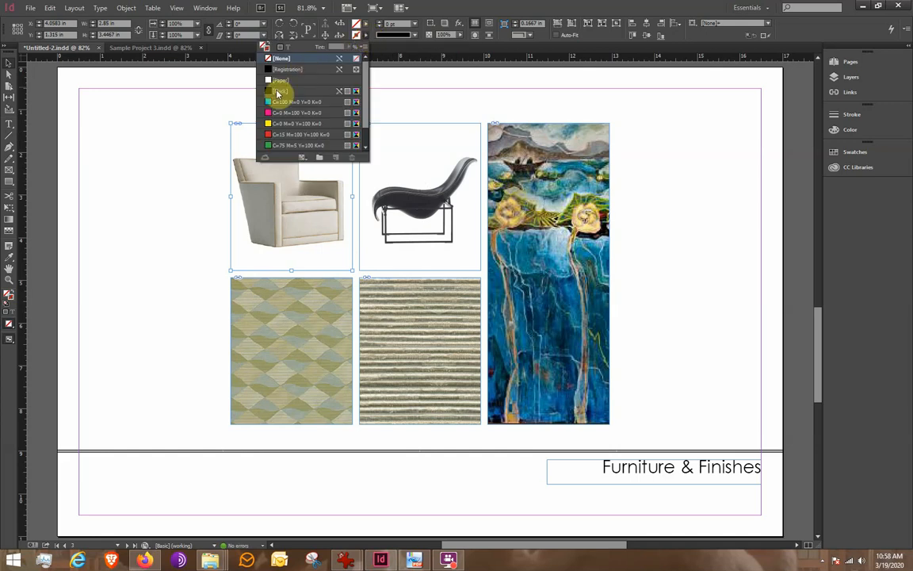
left_click(277, 93)
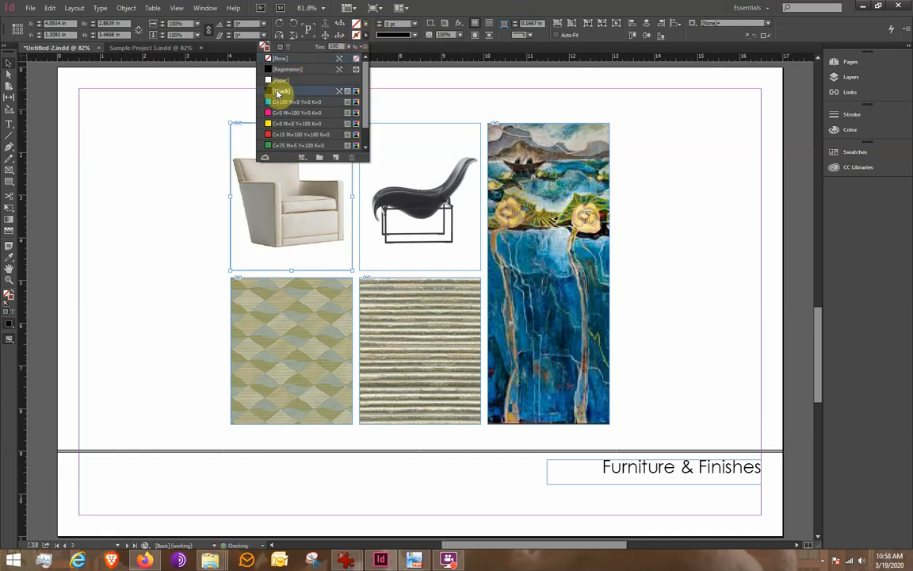
left_click(215, 100)
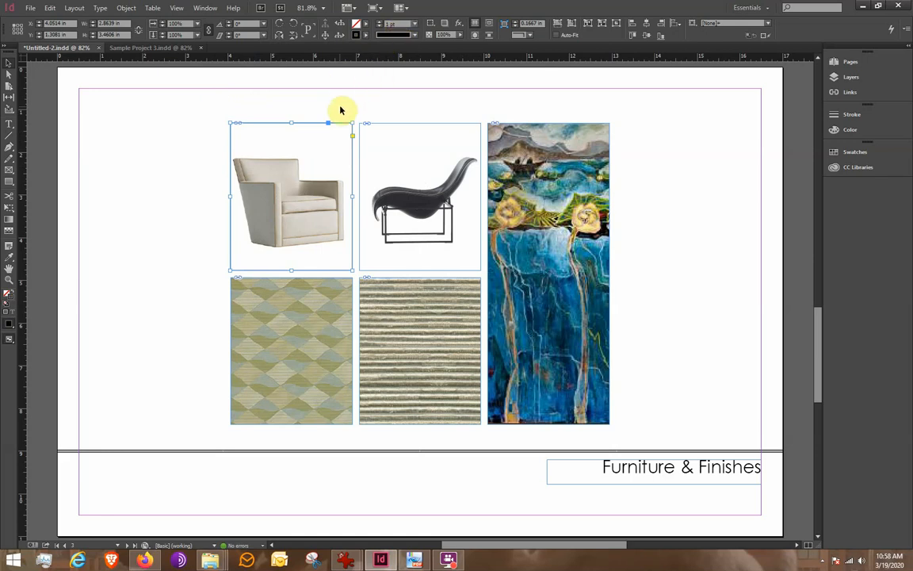
Step: Give the lounge chair's image frame a black stroke
left_click(400, 152)
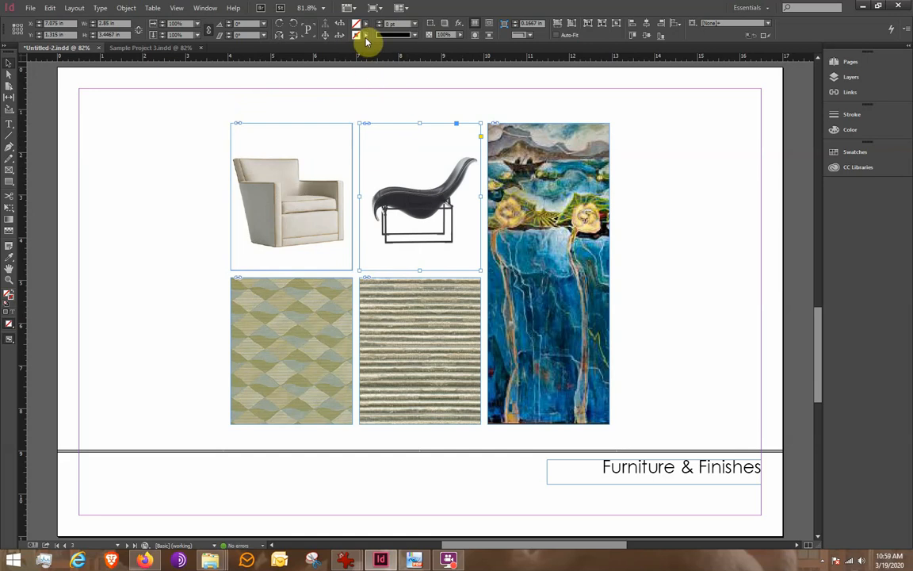
left_click(367, 38)
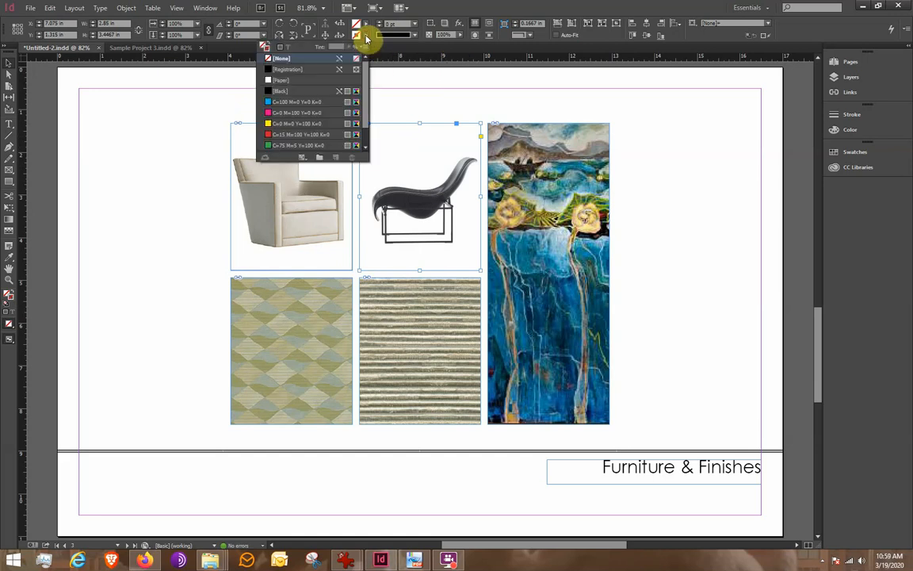
left_click(270, 93)
left_click(156, 102)
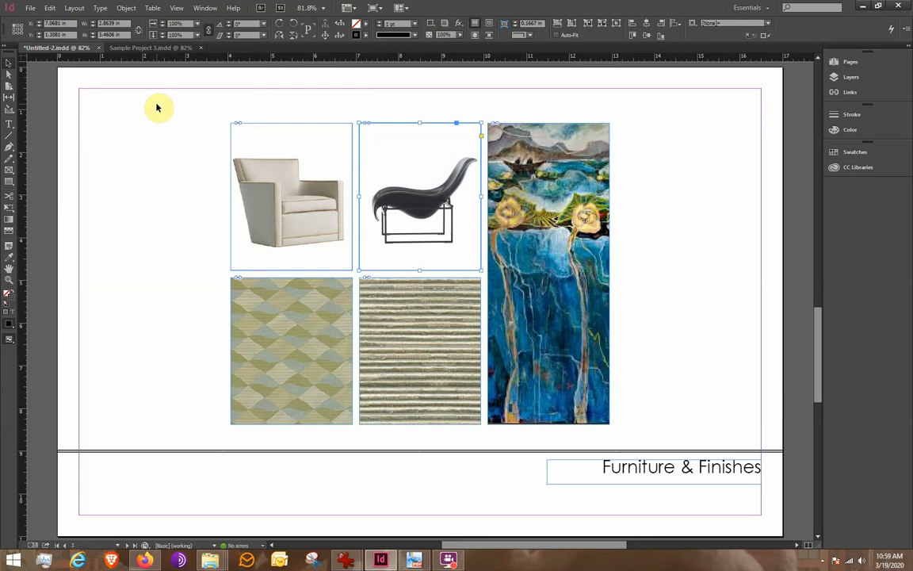
Step: Preview the page in presentation mode again and return to the normal view
key("shift+w")
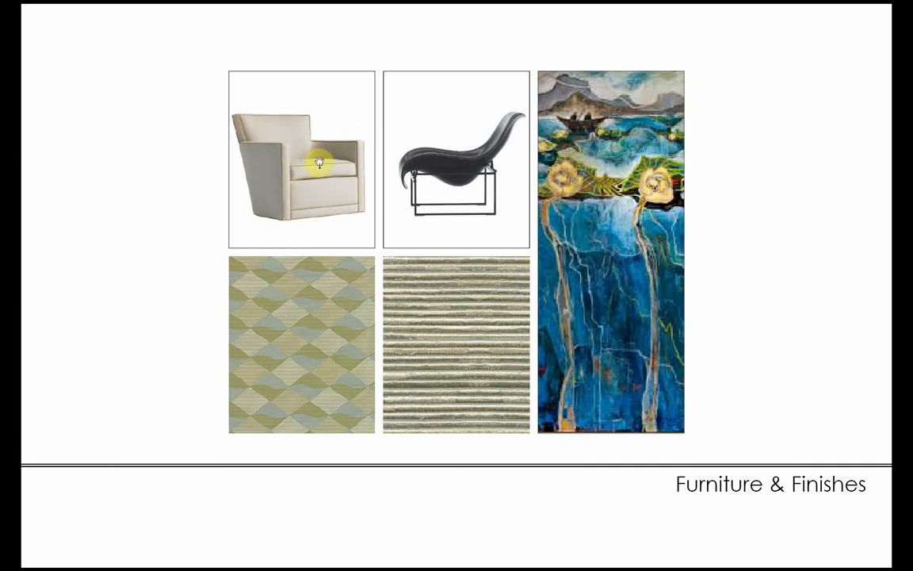
key("Escape")
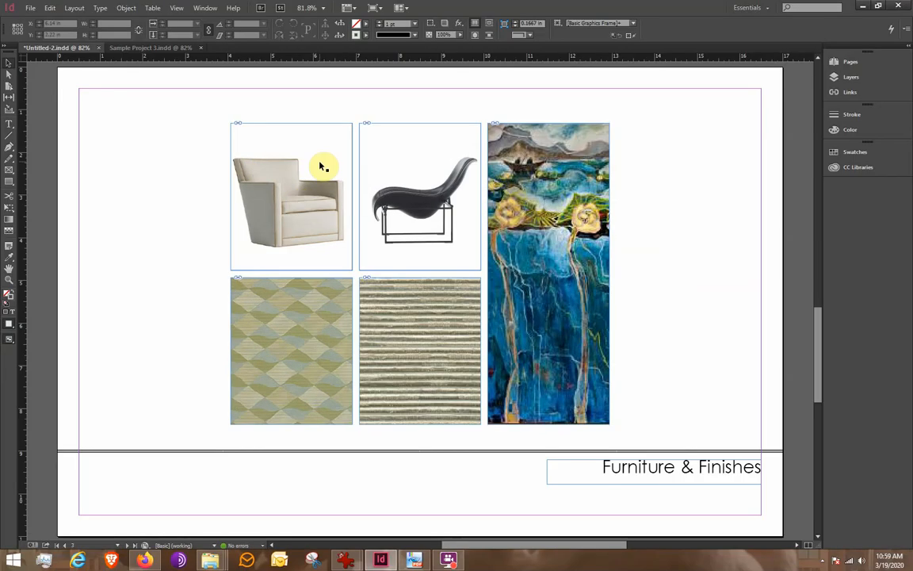
Step: Scale the armchair image down inside its frame to about 2.78 in wide
double_click(273, 225)
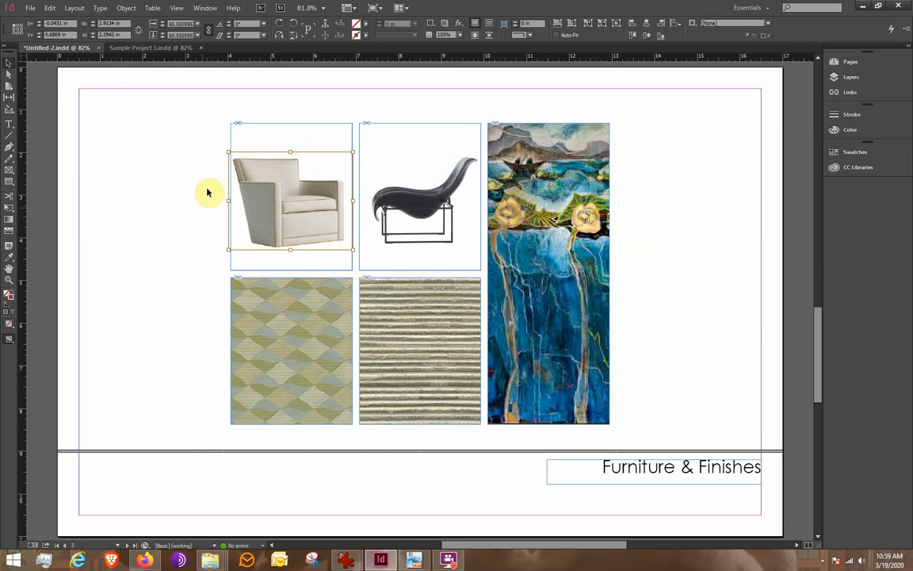
left_click_drag(226, 149, 227, 150)
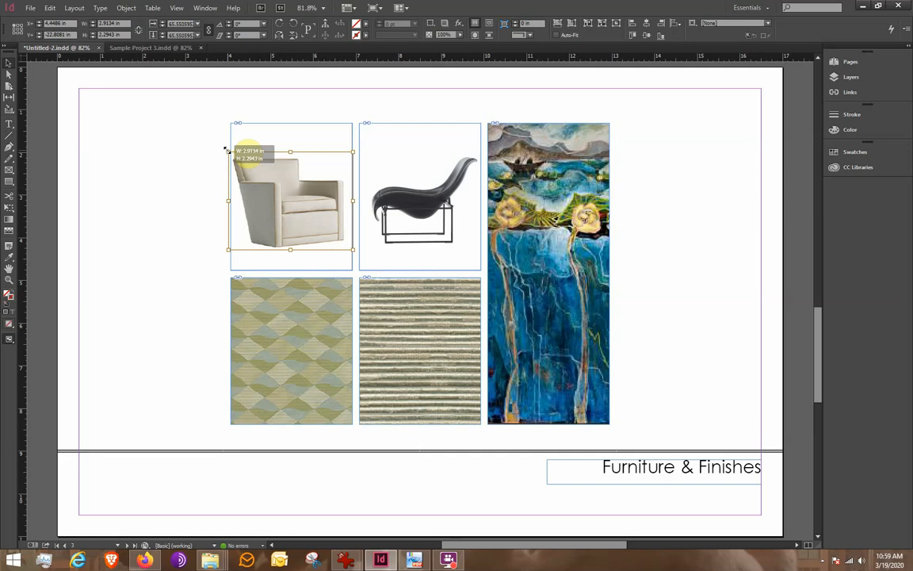
left_click_drag(226, 149, 271, 155)
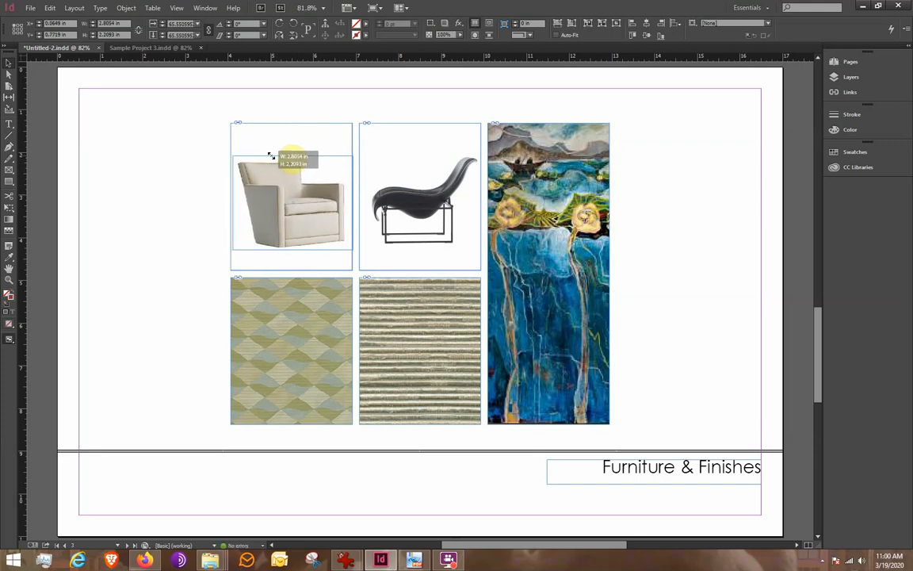
left_click_drag(270, 154, 271, 153)
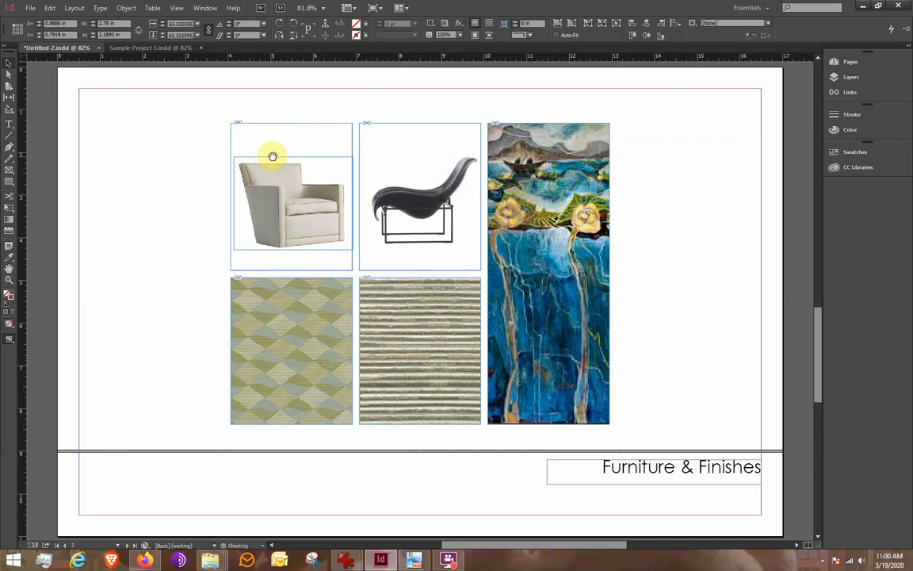
left_click(142, 183)
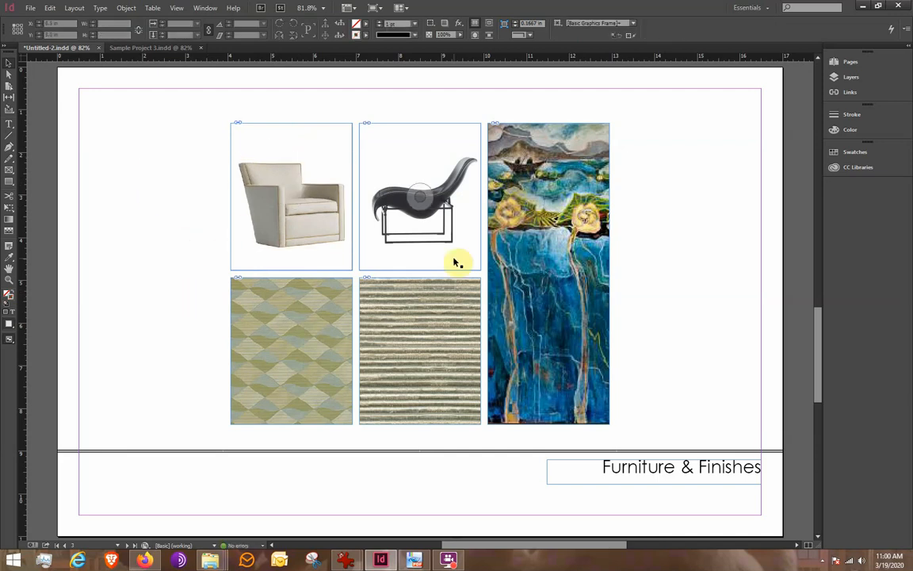
Step: Scale the lounge chair image down to about 2.52 in wide inside its frame and nudge it slightly
left_click(426, 215)
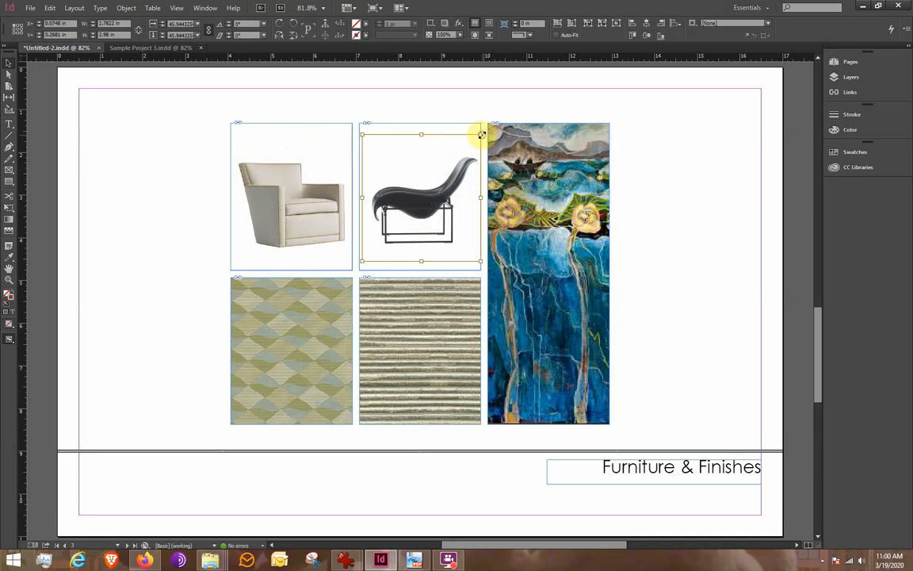
left_click_drag(482, 135, 469, 147)
left_click_drag(437, 222, 445, 223)
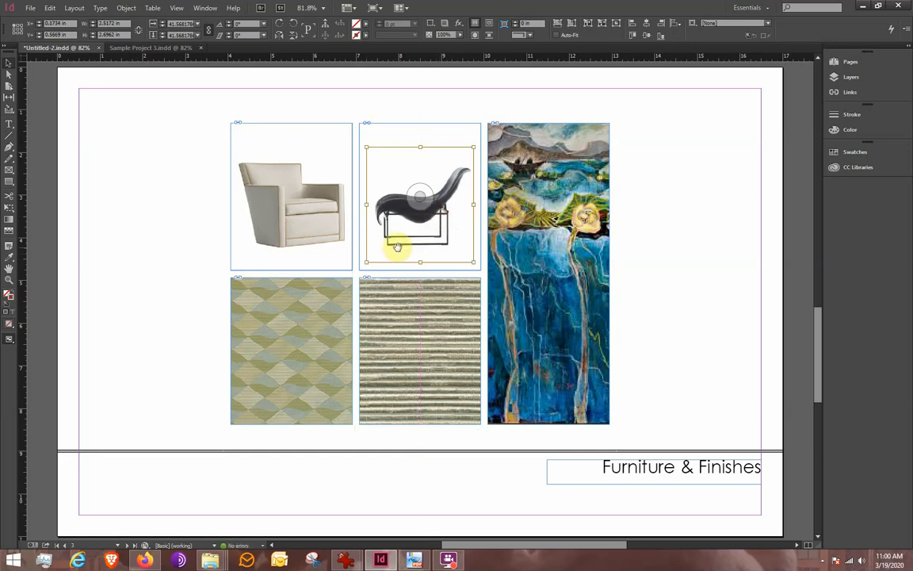
left_click(150, 186)
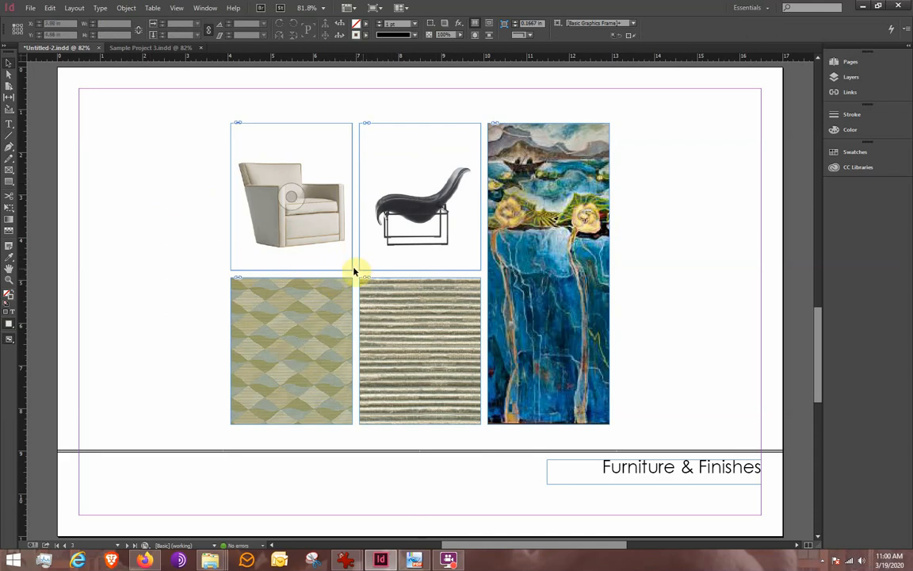
Step: Draw a text frame below the armchair and type "Reading Chair" in Times New Roman Italic
left_click(10, 125)
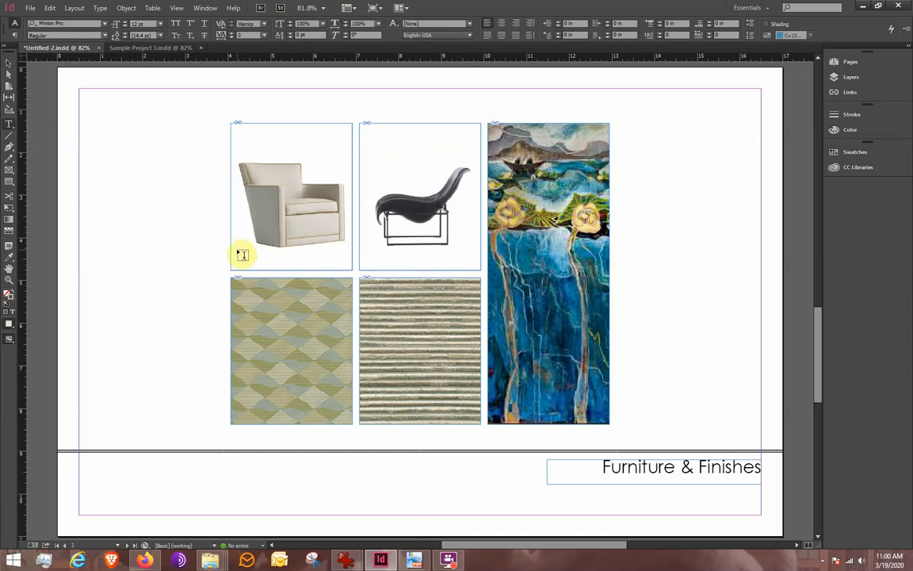
left_click_drag(237, 249, 339, 265)
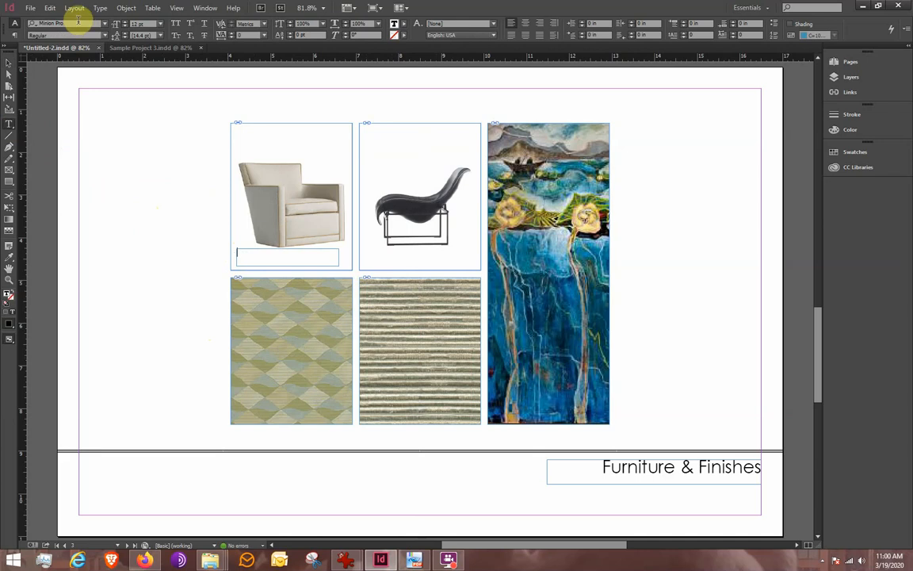
left_click(78, 22)
type("t")
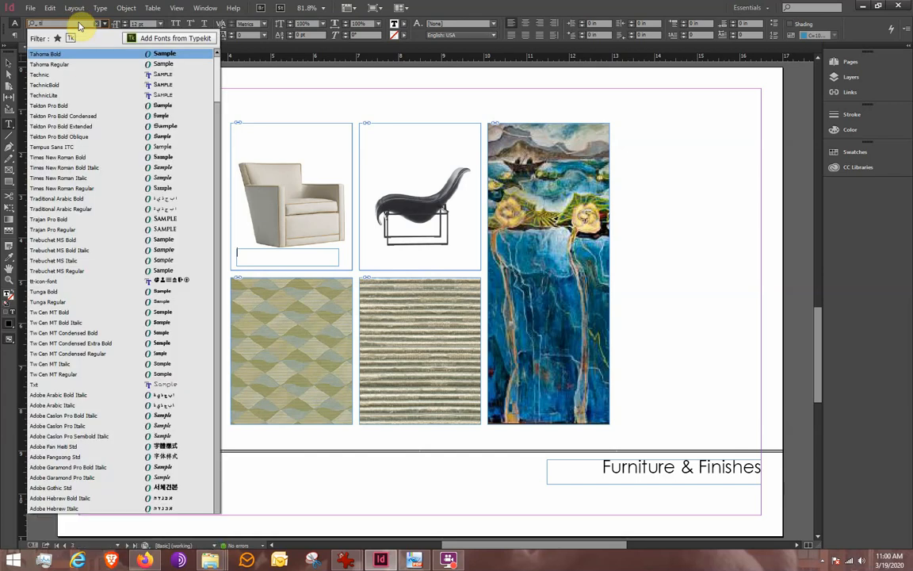
type("imes")
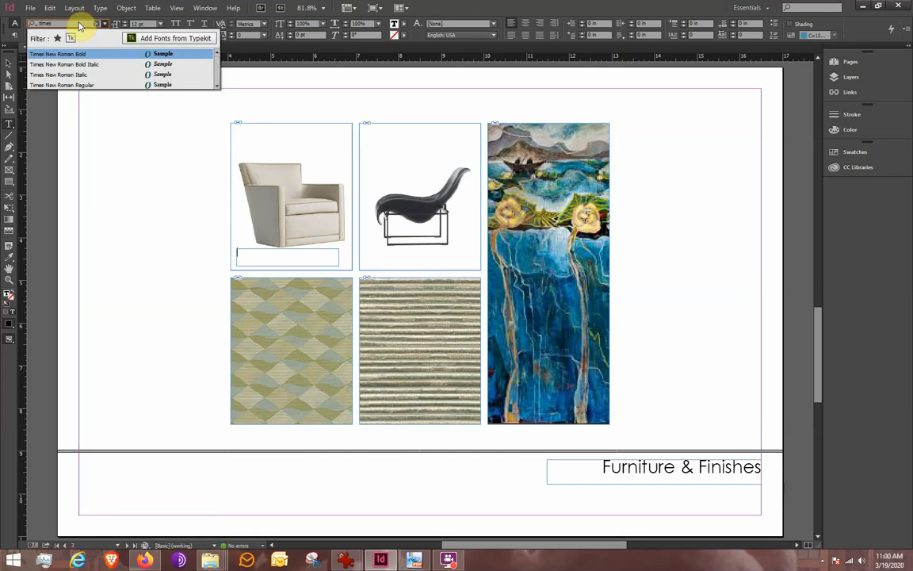
left_click(83, 75)
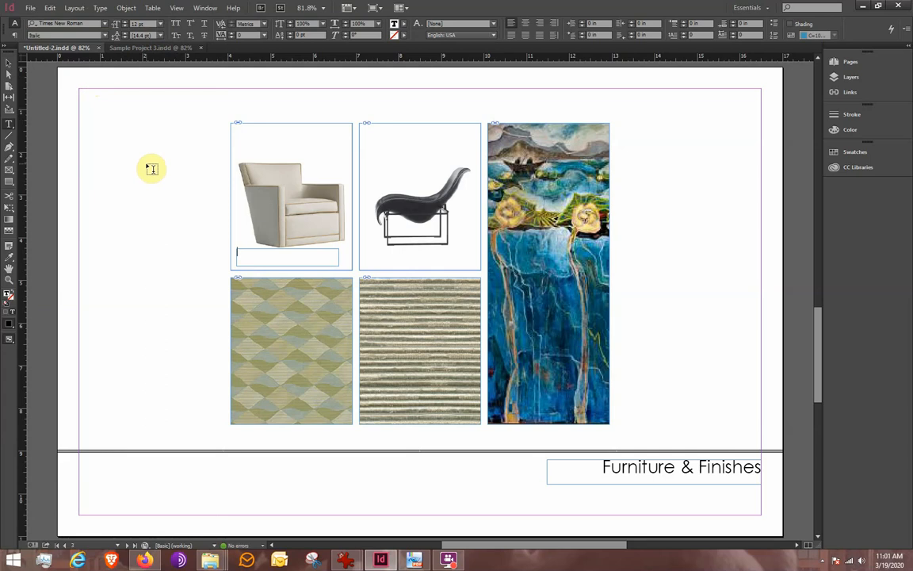
type("Reading Chair")
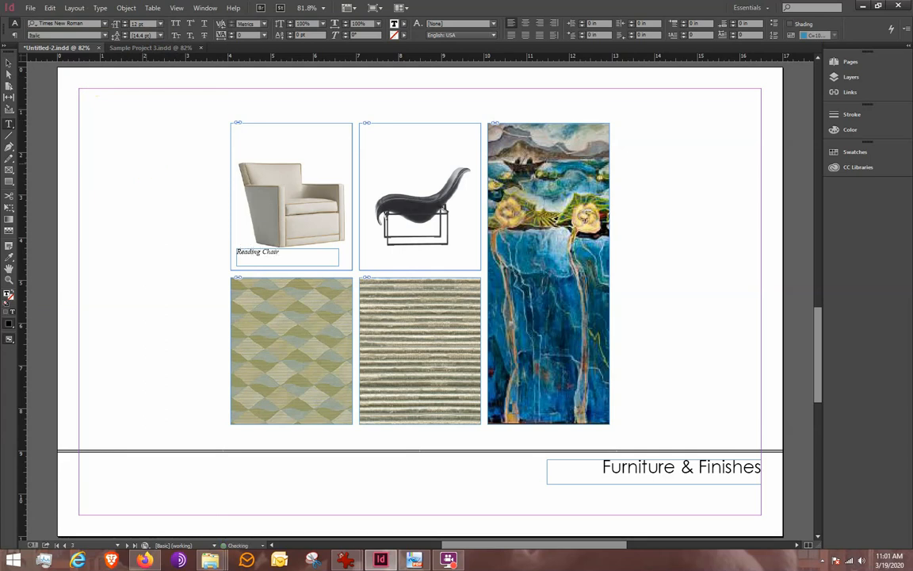
Step: Set the "Reading Chair" caption's font size to 18 pt
left_click_drag(279, 252, 227, 252)
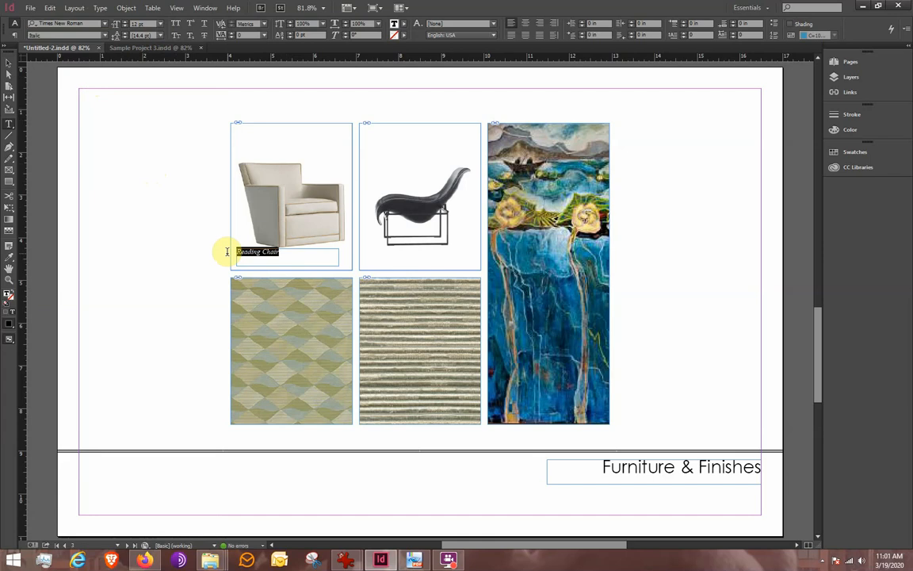
left_click(159, 25)
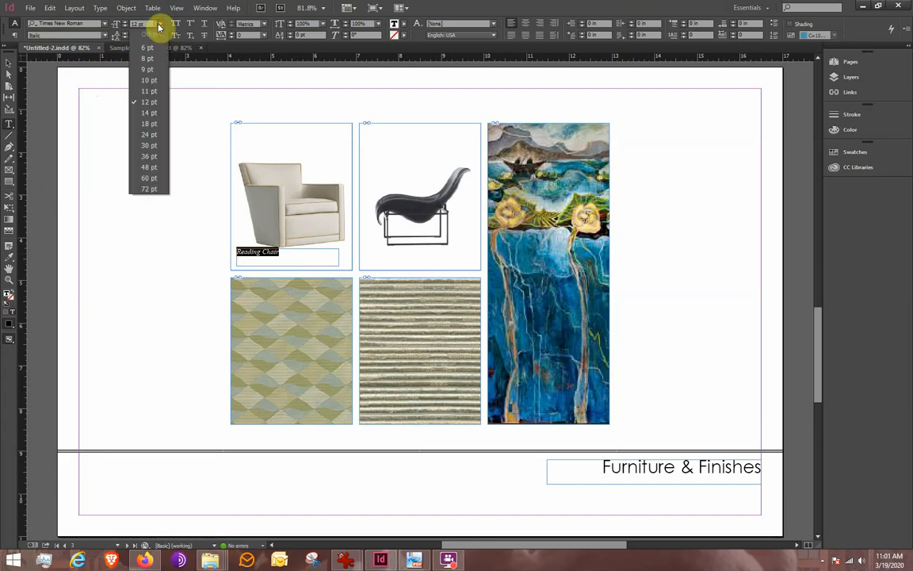
left_click(152, 114)
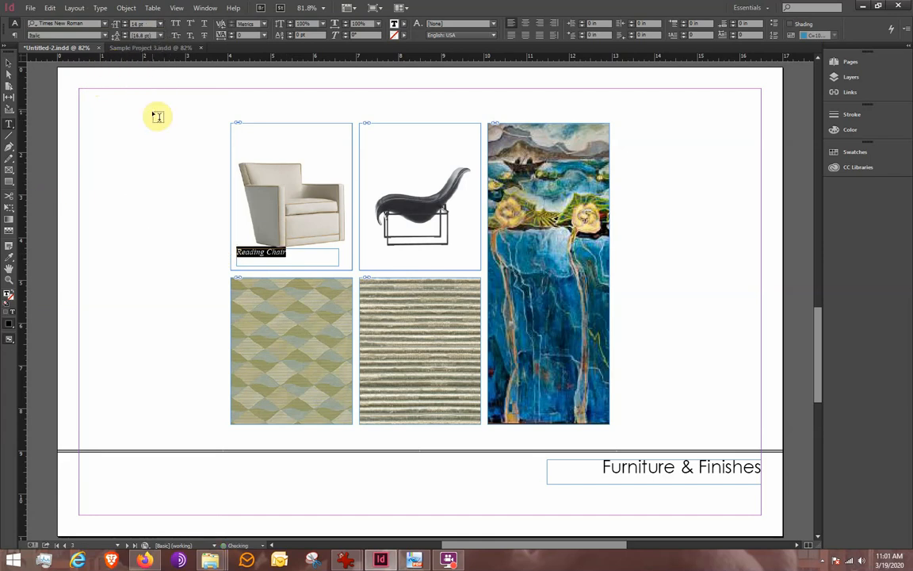
left_click(159, 24)
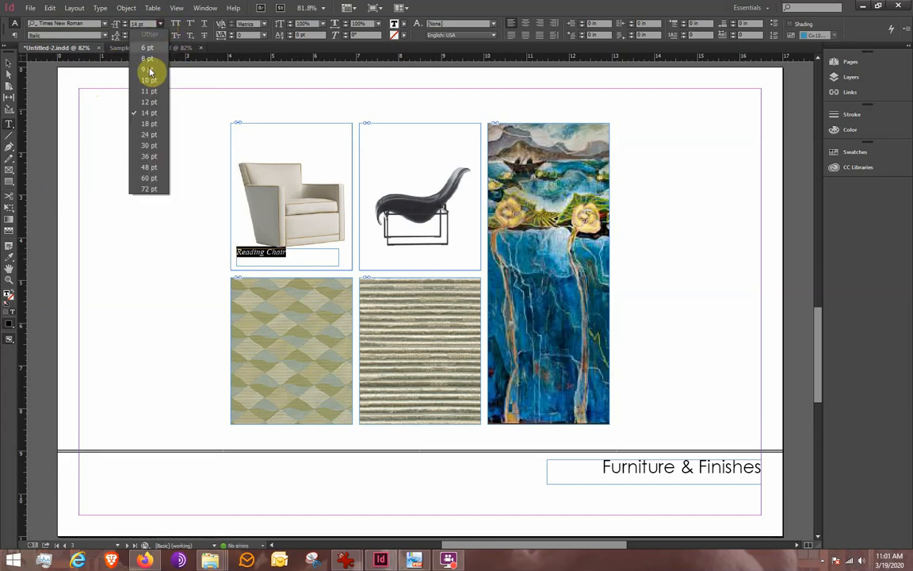
left_click(147, 127)
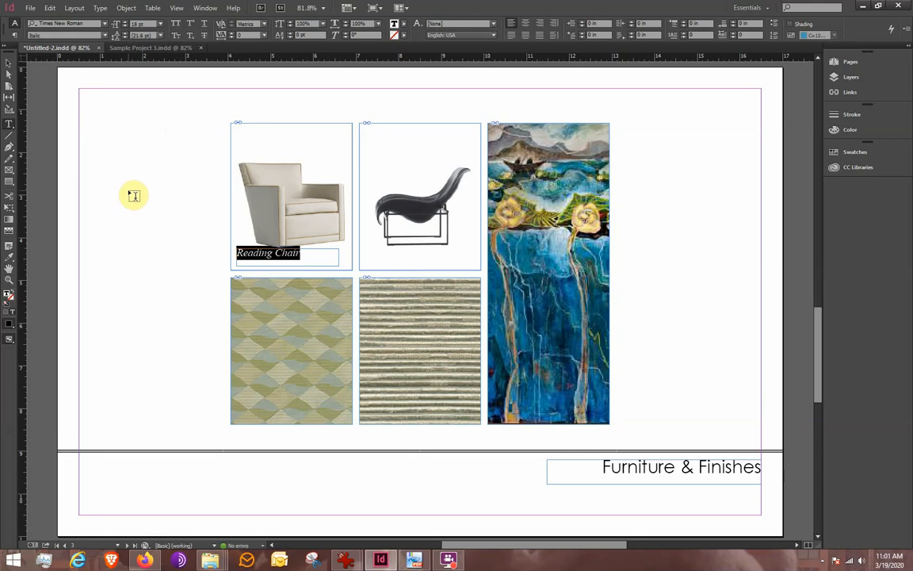
left_click(9, 62)
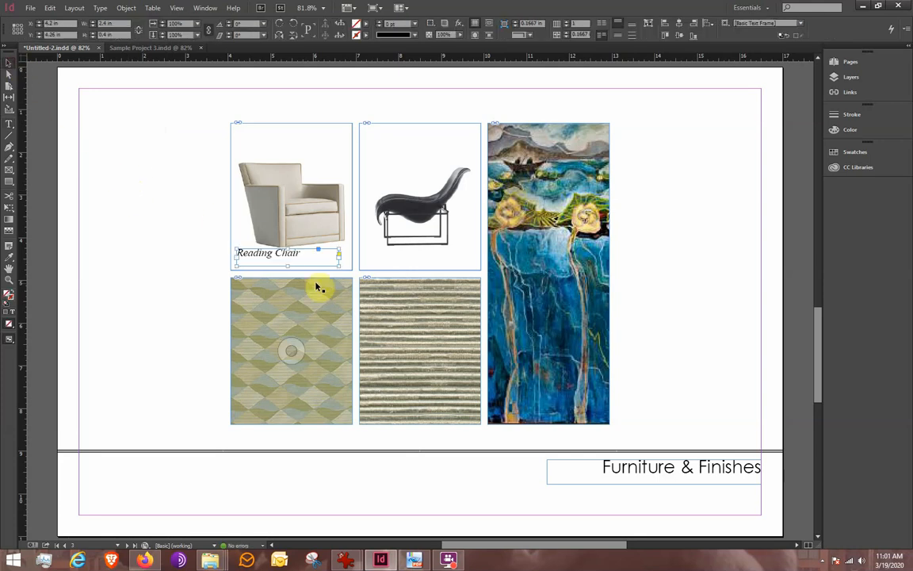
Step: Nudge the "Reading Chair" caption down and slightly left inside the armchair frame, shortening its text frame a little
left_click(307, 259)
key("Down")
key("Down")
key("Down")
key("Down")
key("Down")
key("Down")
key("Down")
key("Down")
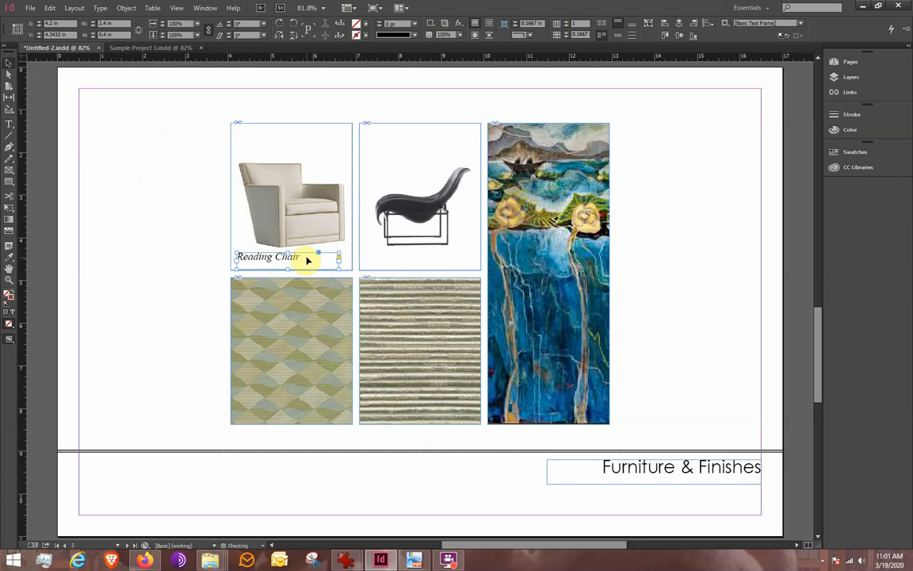
key("Down")
key("Down")
key("Down")
key("Down")
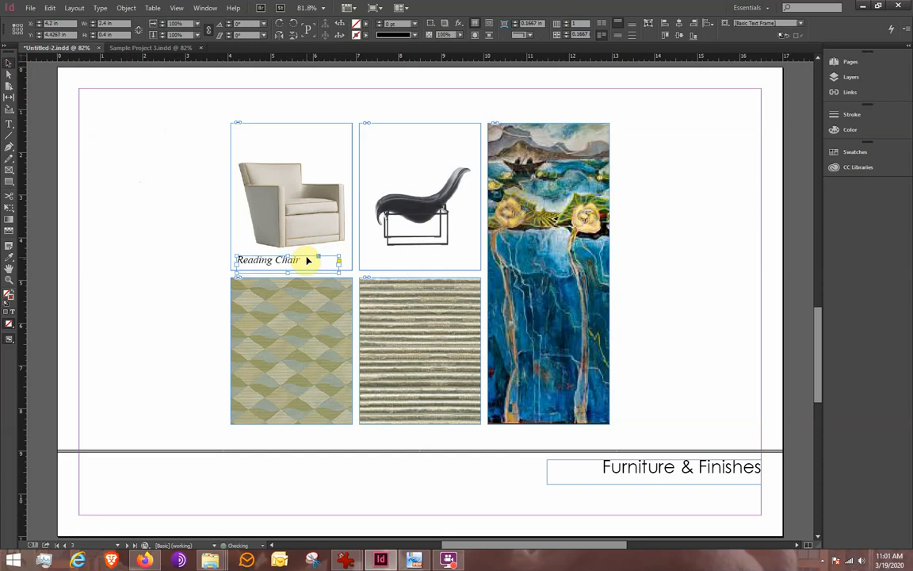
key("Down")
key("Right")
key("Left")
key("Left")
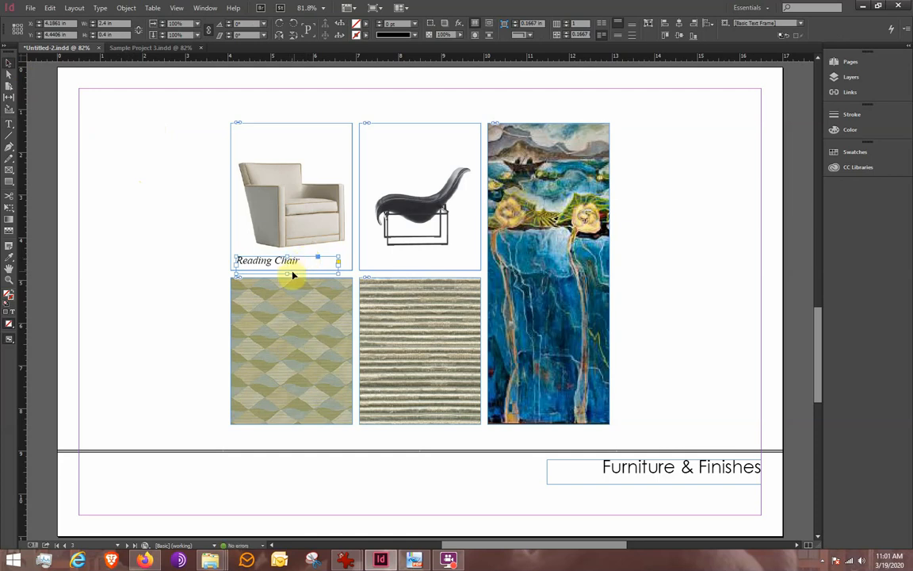
left_click_drag(286, 267, 287, 271)
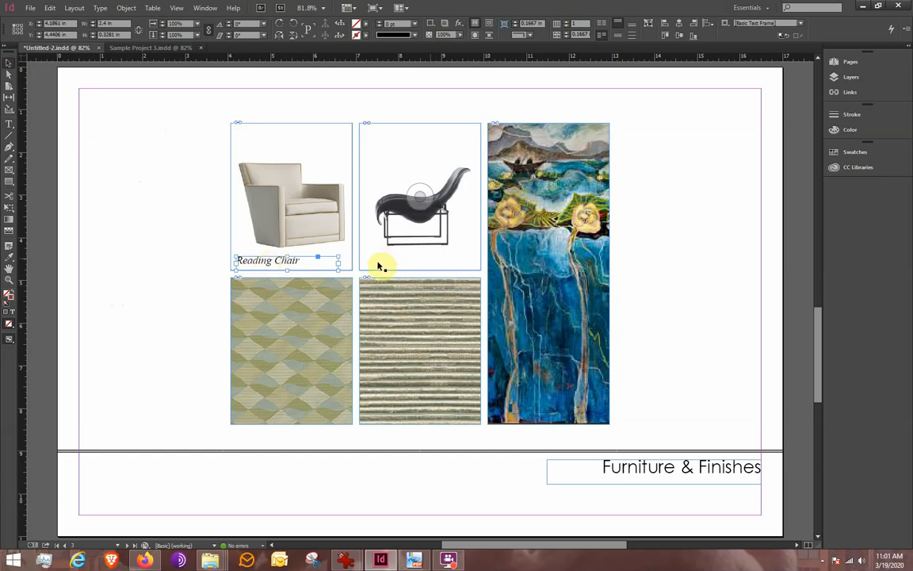
Step: Copy the "Reading Chair" caption and paste the copy under the lounge chair image
right_click(283, 264)
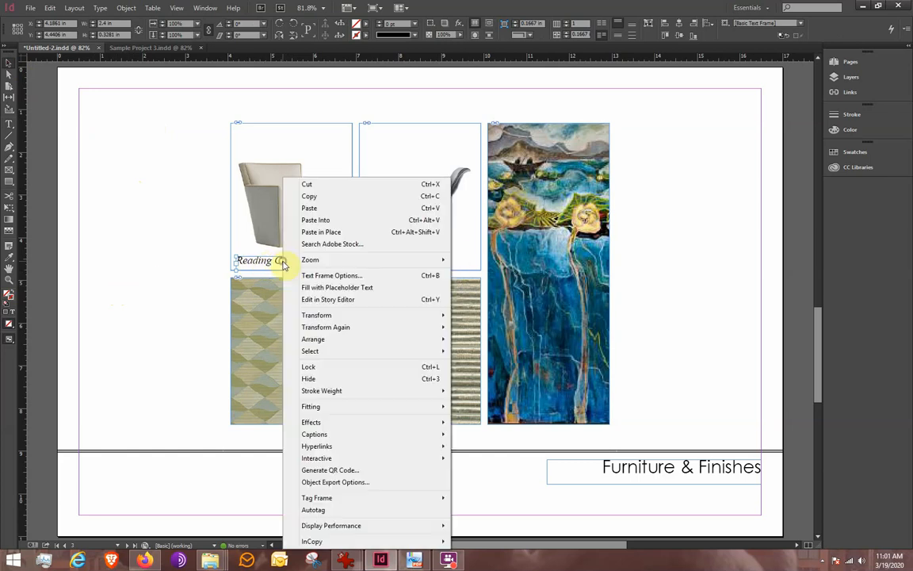
left_click(325, 198)
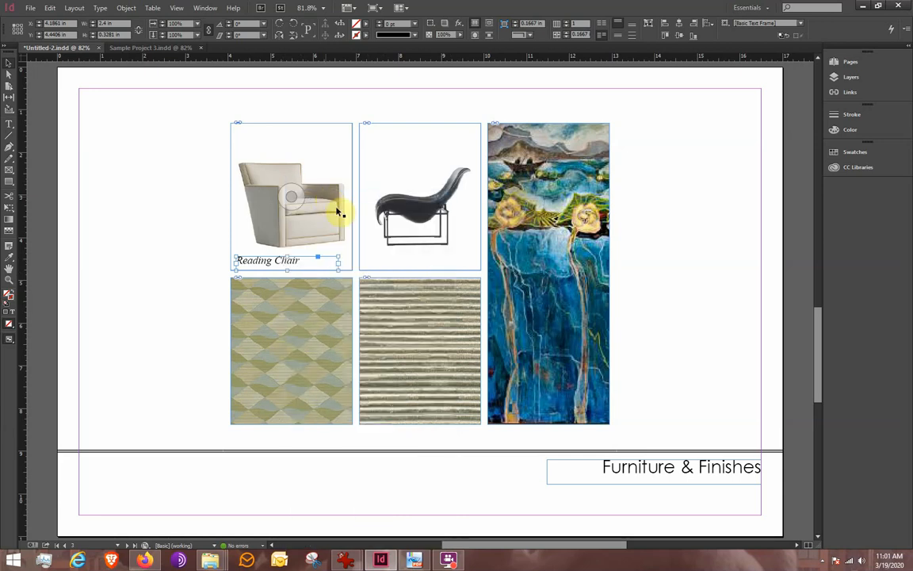
left_click(150, 219)
right_click(151, 219)
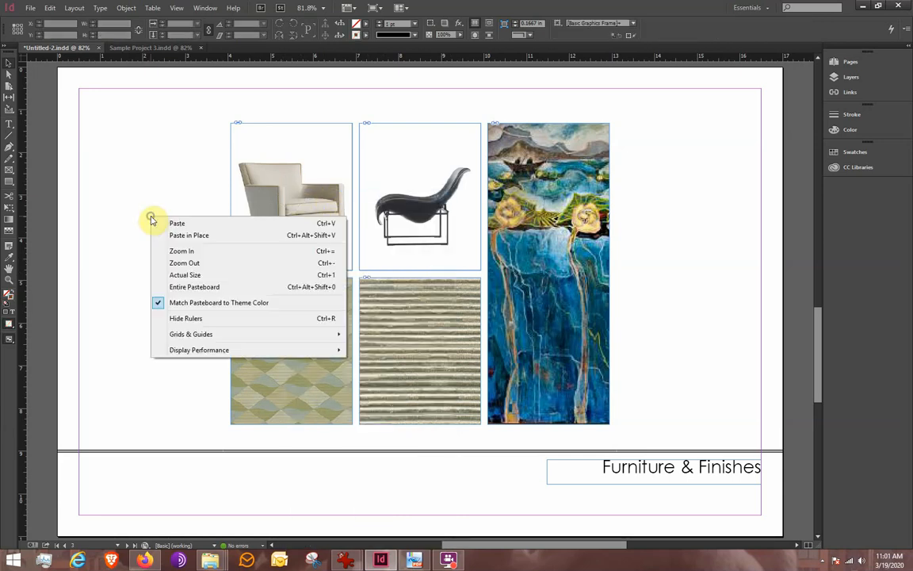
left_click(177, 224)
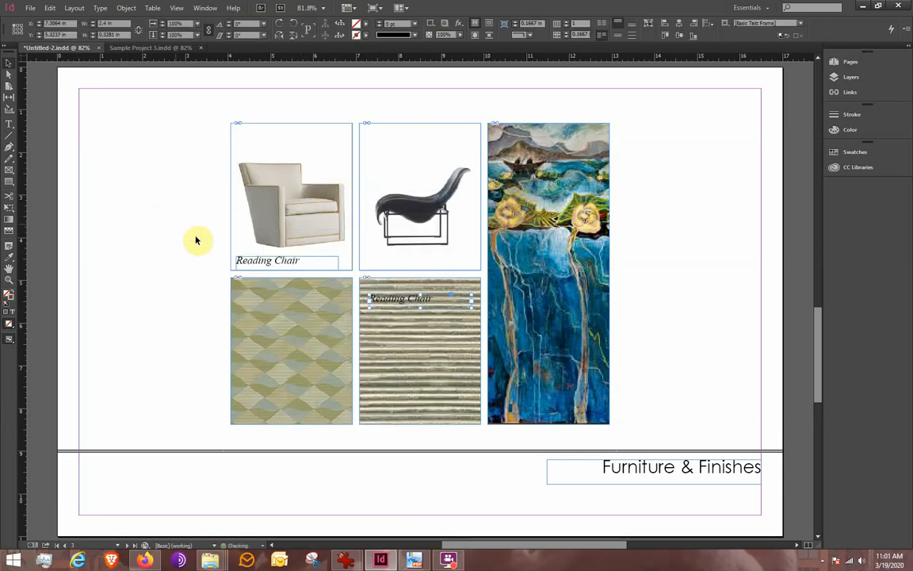
left_click_drag(396, 299, 390, 267)
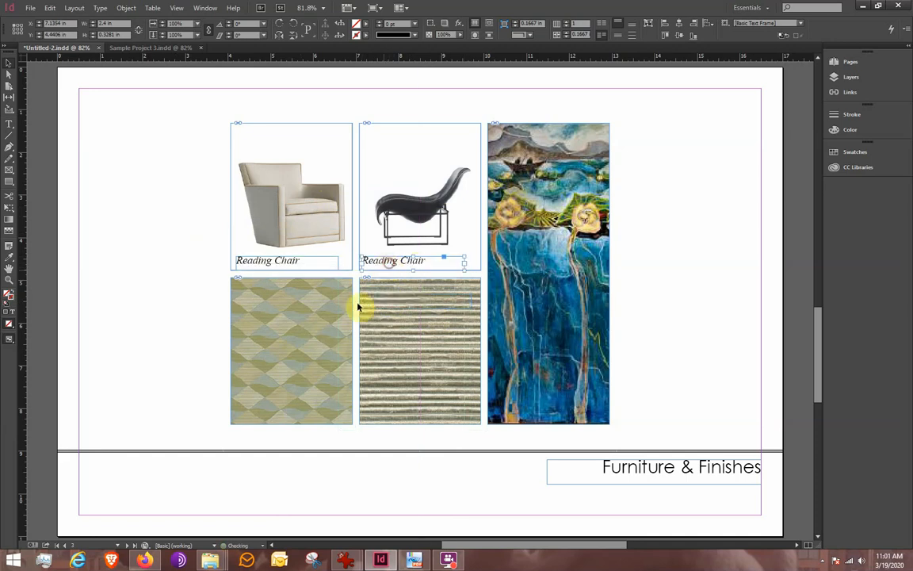
Step: Replace "Reading" with "Lounnge" in the copied caption under the lounge chair
double_click(388, 265)
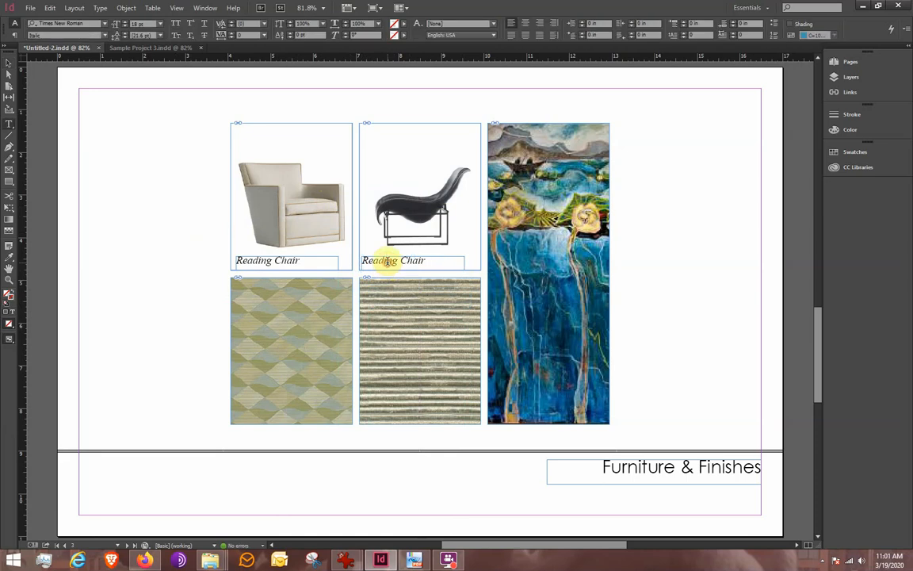
double_click(386, 261)
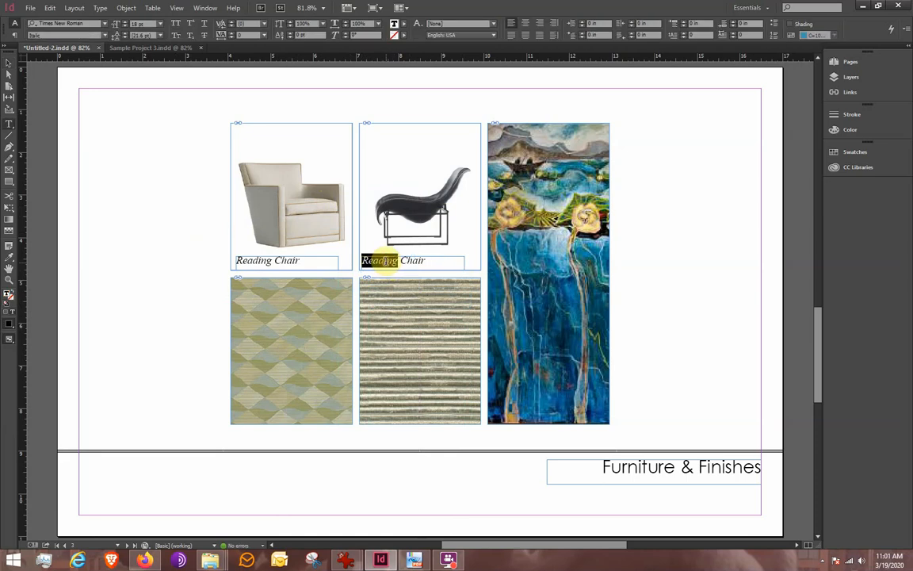
type("Lounn")
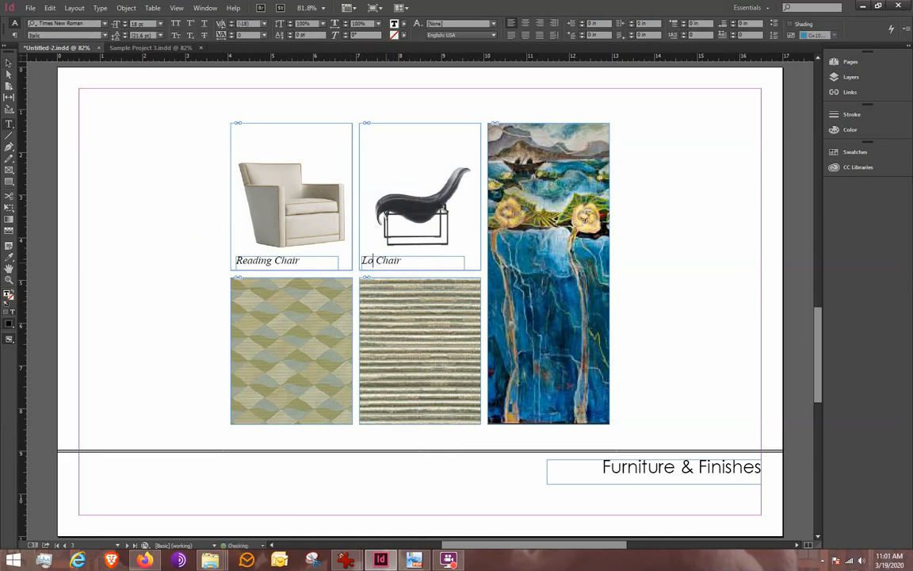
type("ge")
left_click(9, 63)
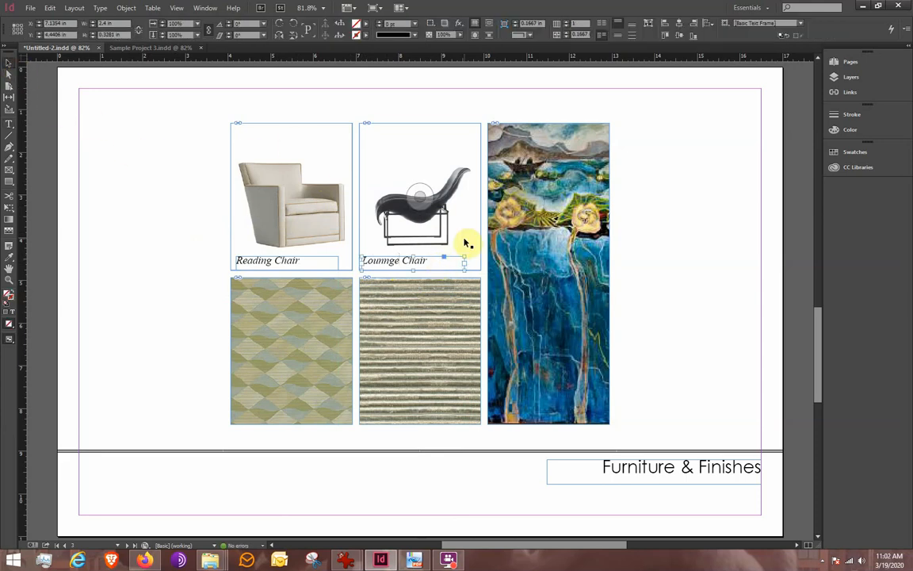
Step: Nudge the "Lounnge Chair" caption slightly right and preview the page in presentation mode
key("Right")
key("Right")
key("Right")
key("Right")
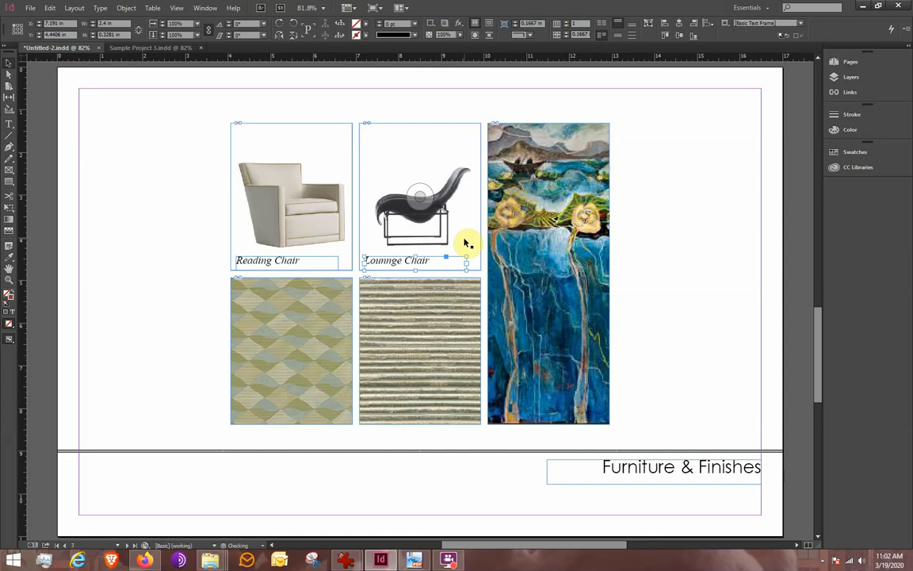
left_click(158, 302)
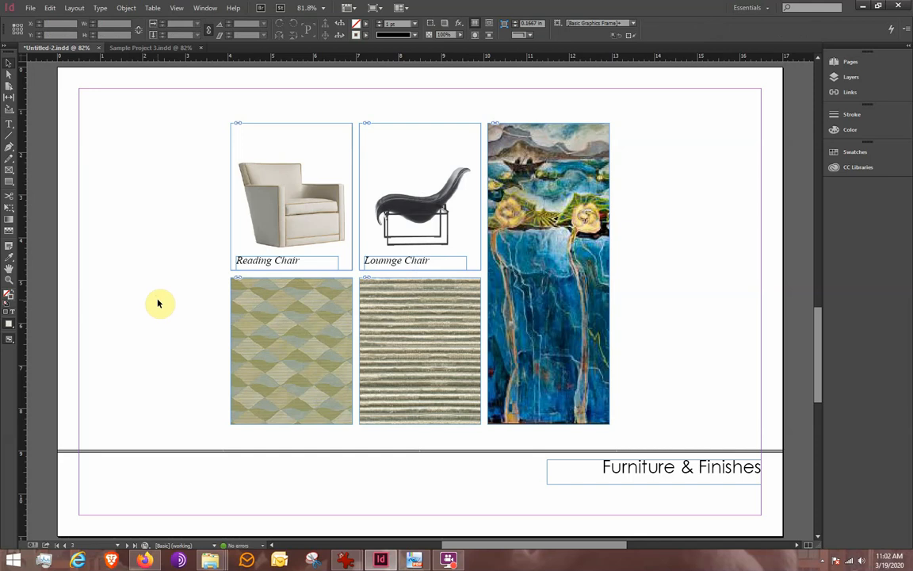
key("shift+w")
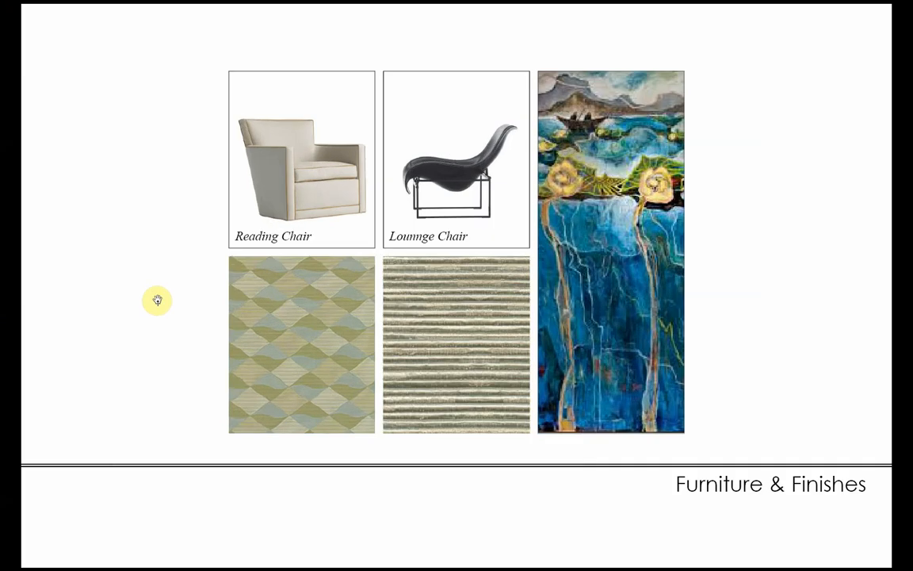